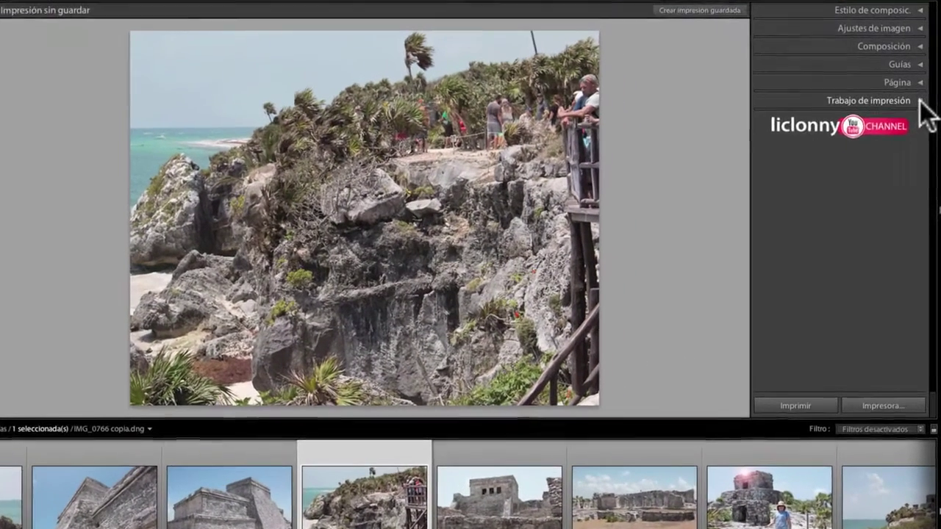
- Switch the Print Job output from Printer to JPEG File
left_click(923, 125)
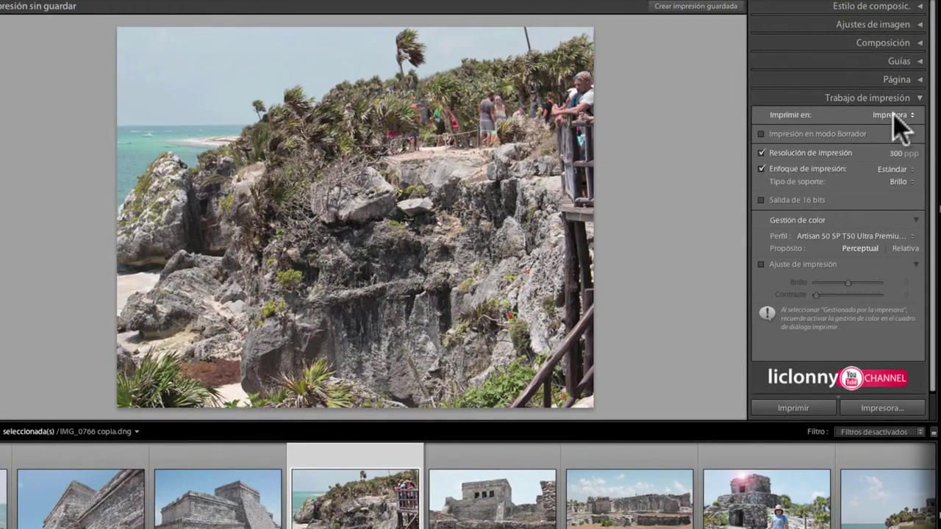
left_click(893, 116)
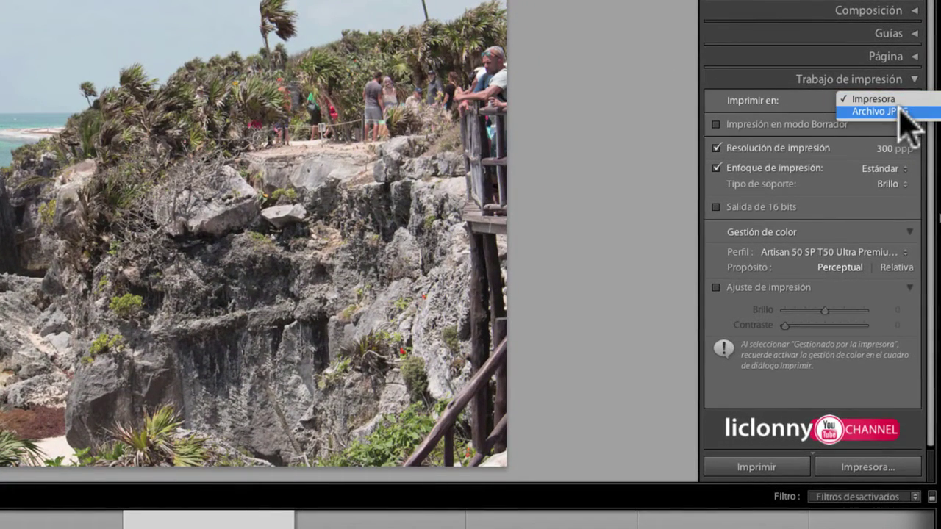
left_click(898, 111)
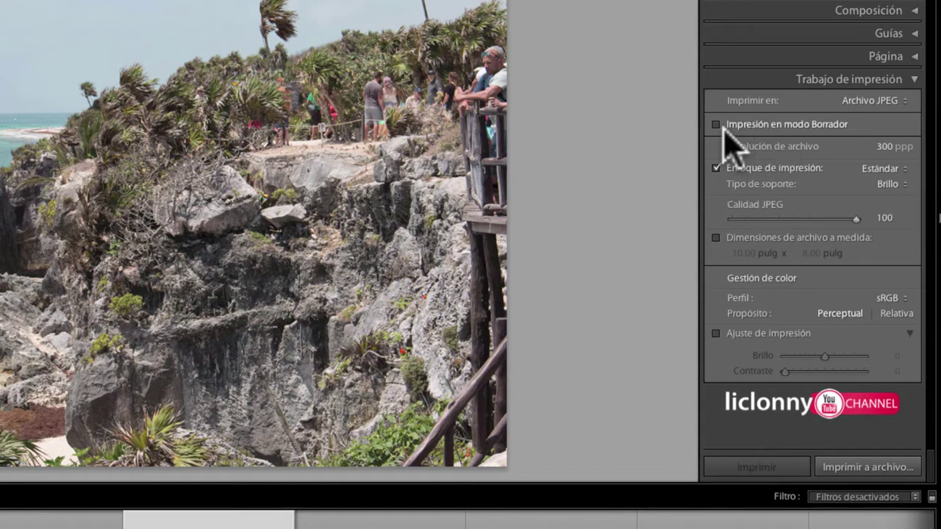
- Leave Draft Mode Printing off and set the JPEG file resolution to 240 ppi
left_click(717, 124)
left_click(717, 124)
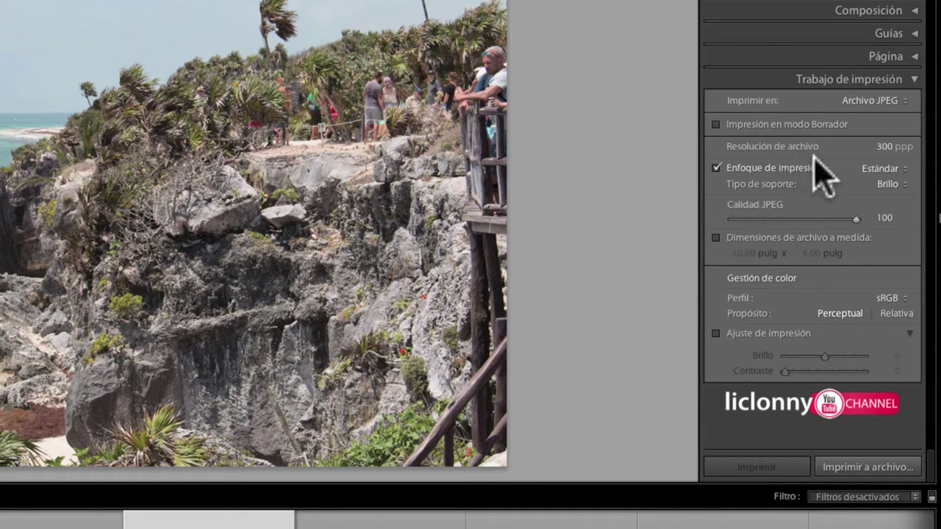
left_click(886, 147)
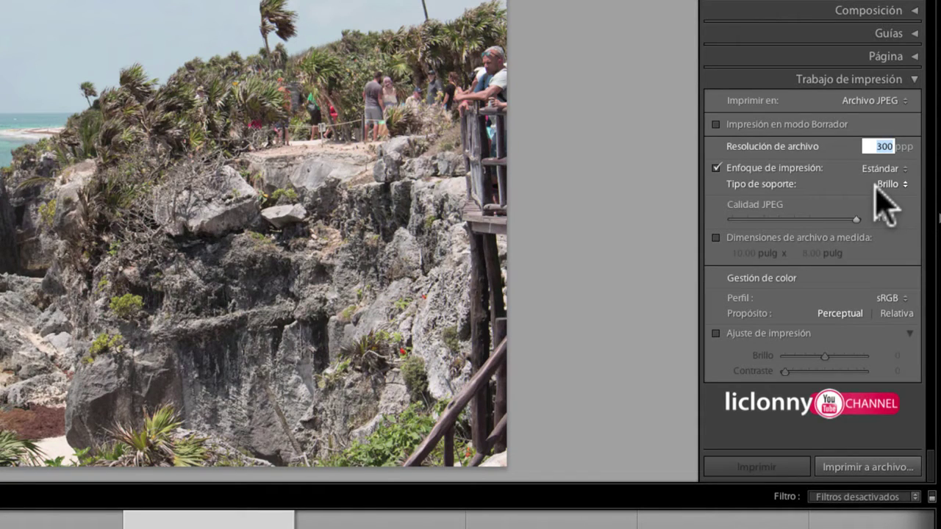
type("24")
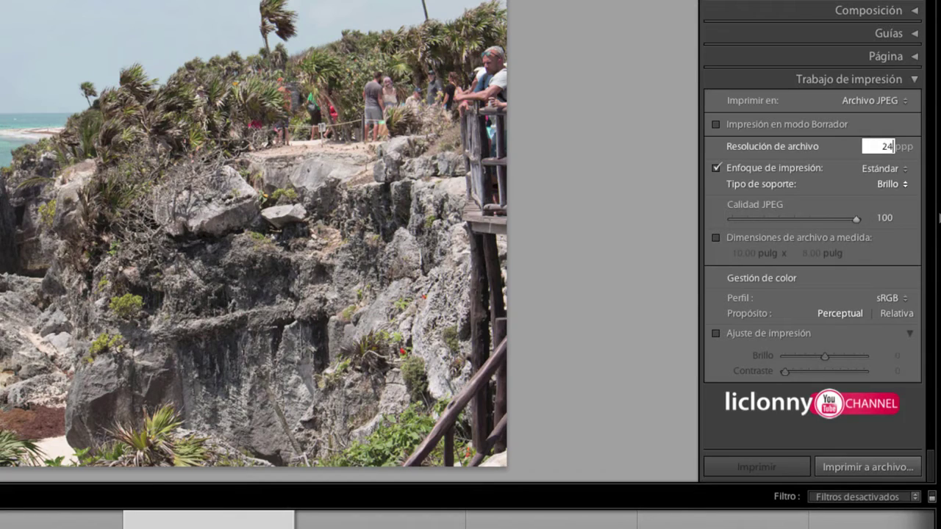
type("0")
- Set Print Sharpening to Alto
left_click(860, 168)
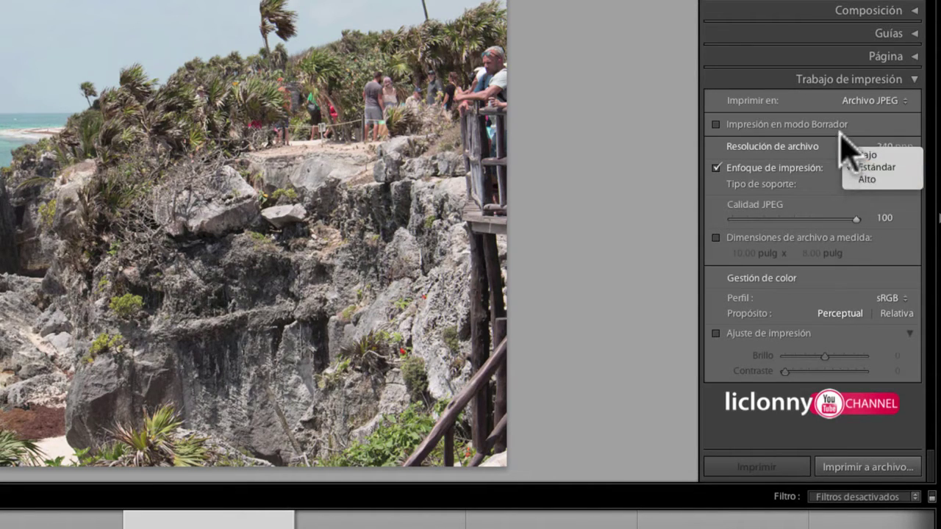
left_click(853, 167)
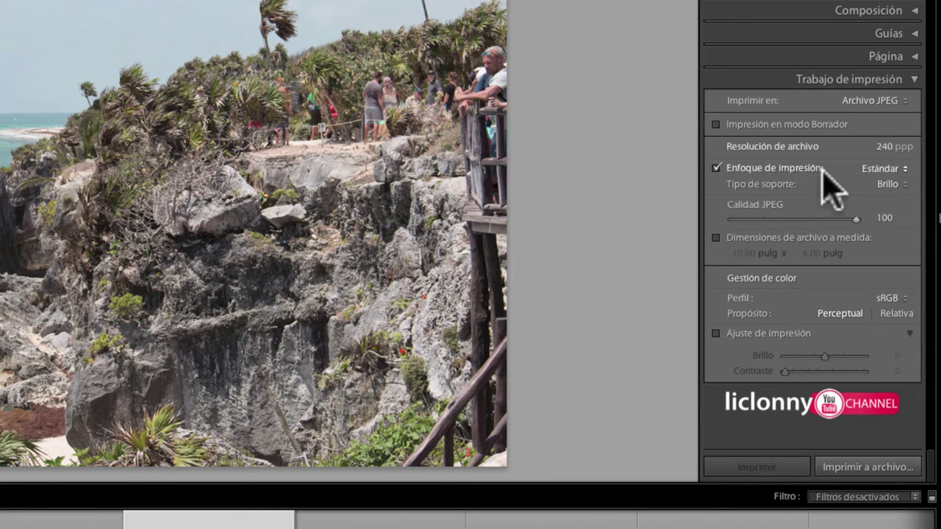
left_click(875, 168)
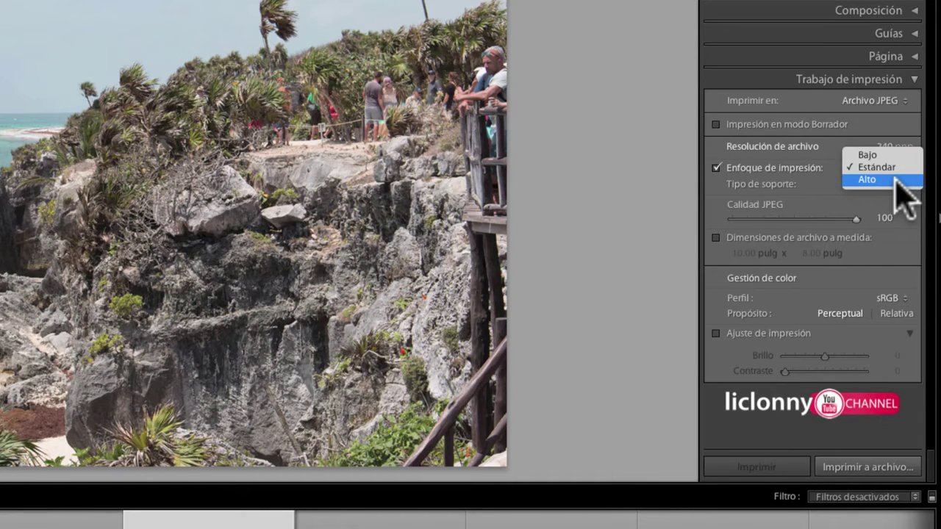
left_click(896, 179)
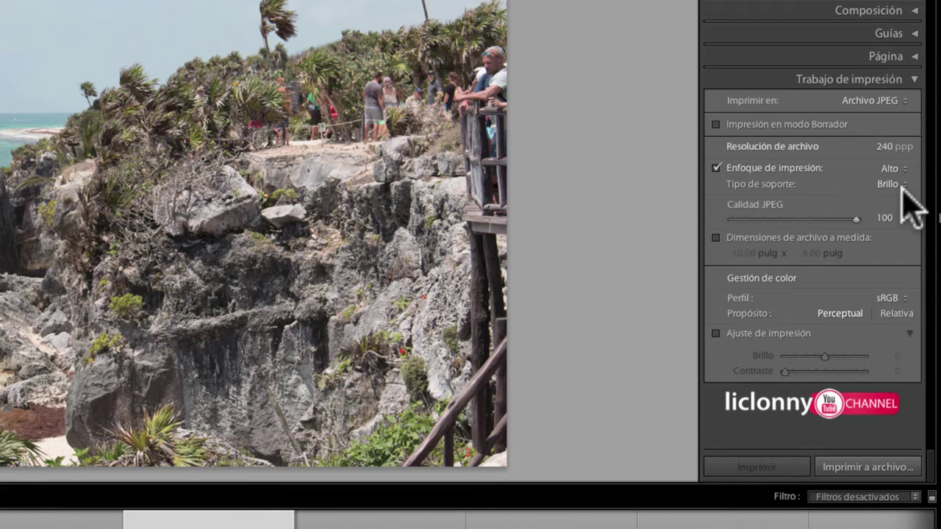
- Review the Media Type options, keeping Brillo selected
left_click(903, 188)
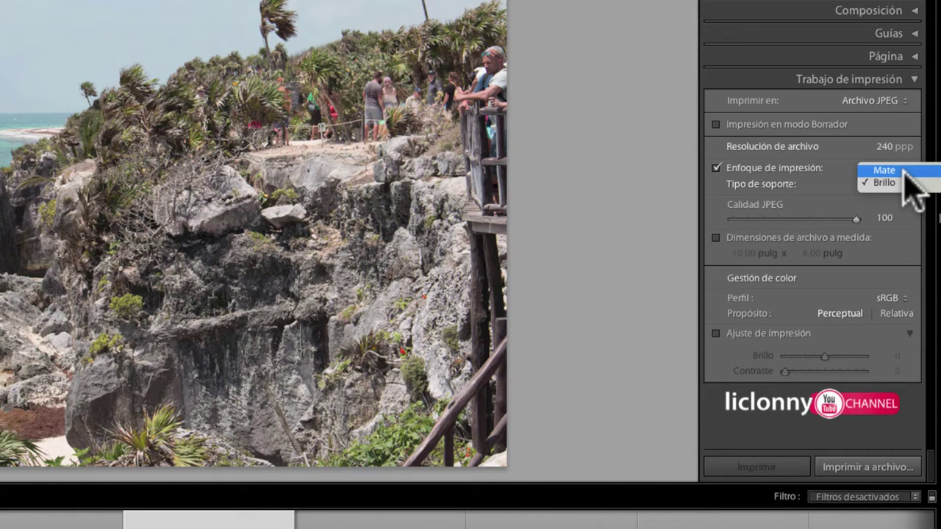
left_click(905, 184)
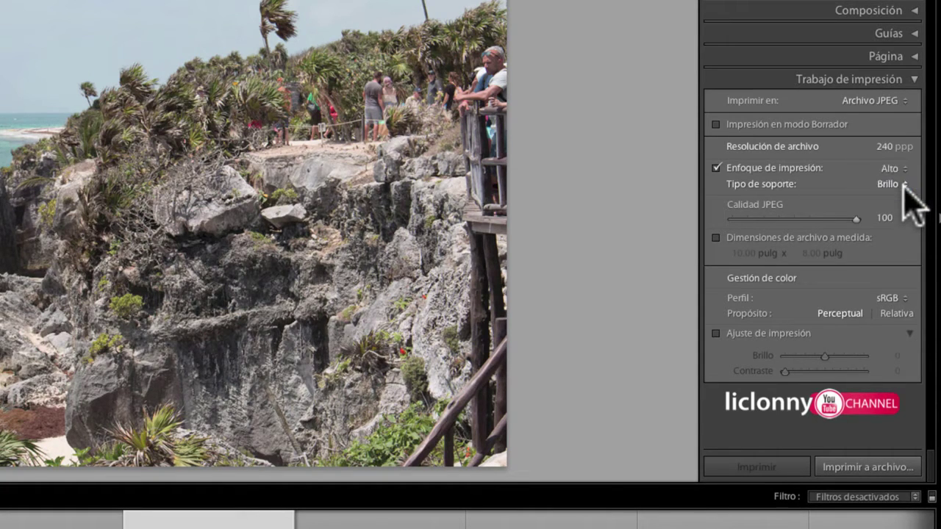
left_click(904, 184)
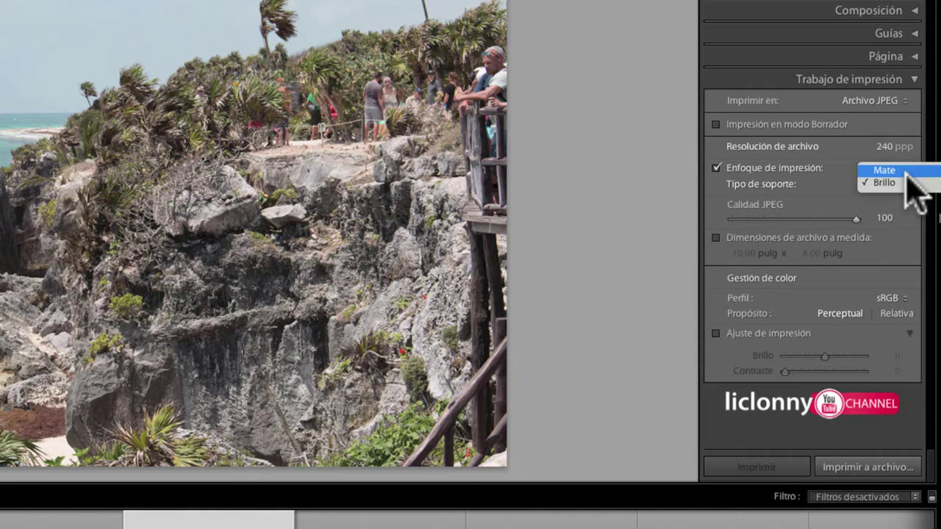
left_click(906, 183)
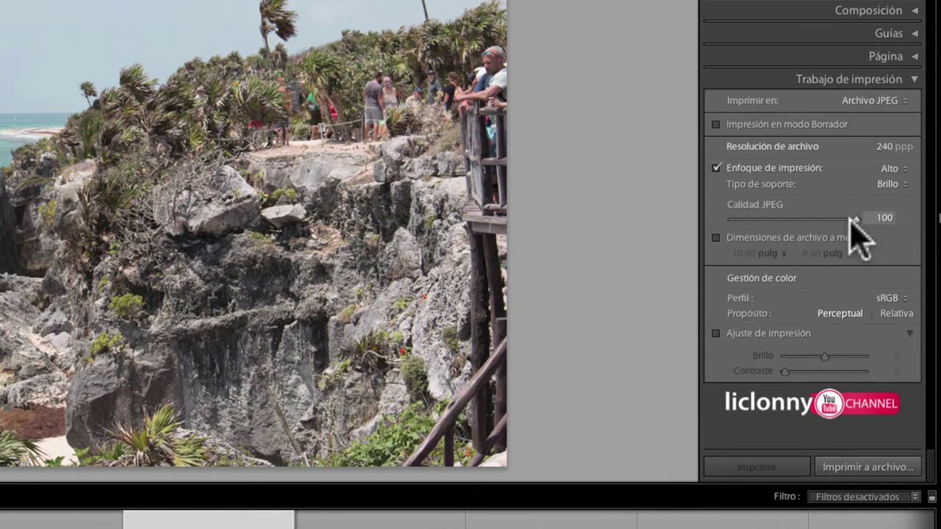
- Try JPEG quality and Custom File Dimensions, keeping quality 100 and custom dimensions off
mouse_move(853, 217)
left_mouse_down()
mouse_move(817, 223)
mouse_move(870, 225)
left_mouse_up()
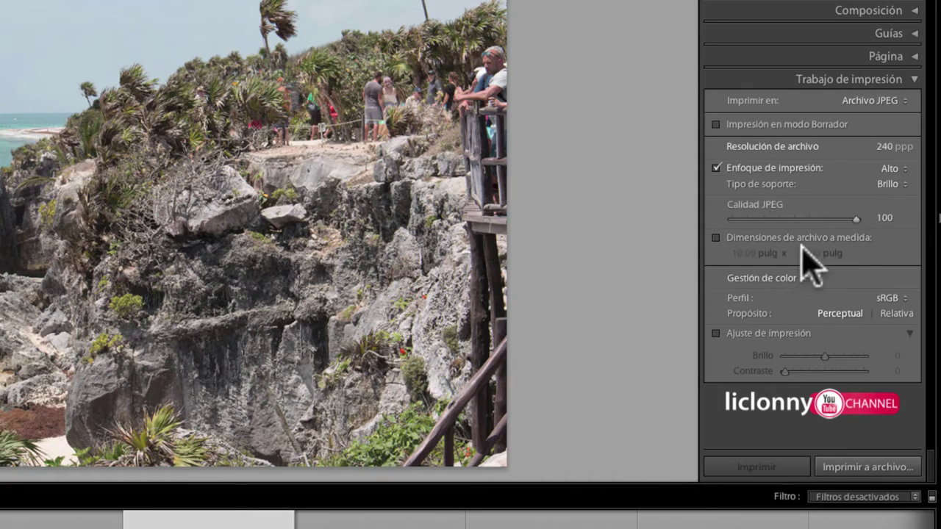
left_click(716, 238)
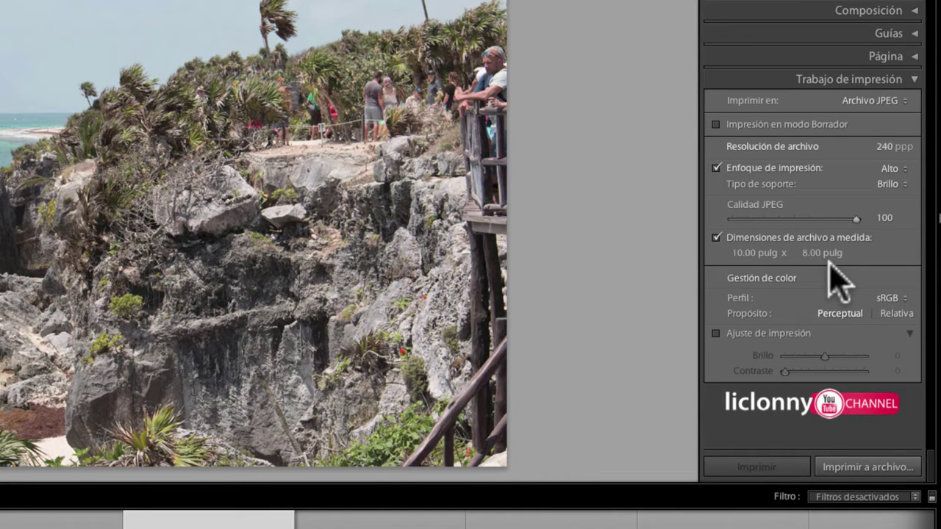
left_click(743, 252)
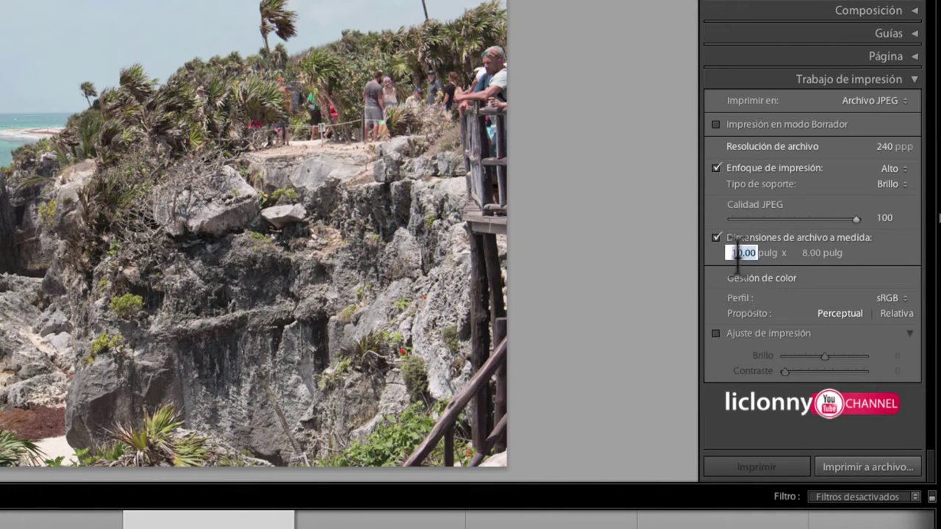
key("Return")
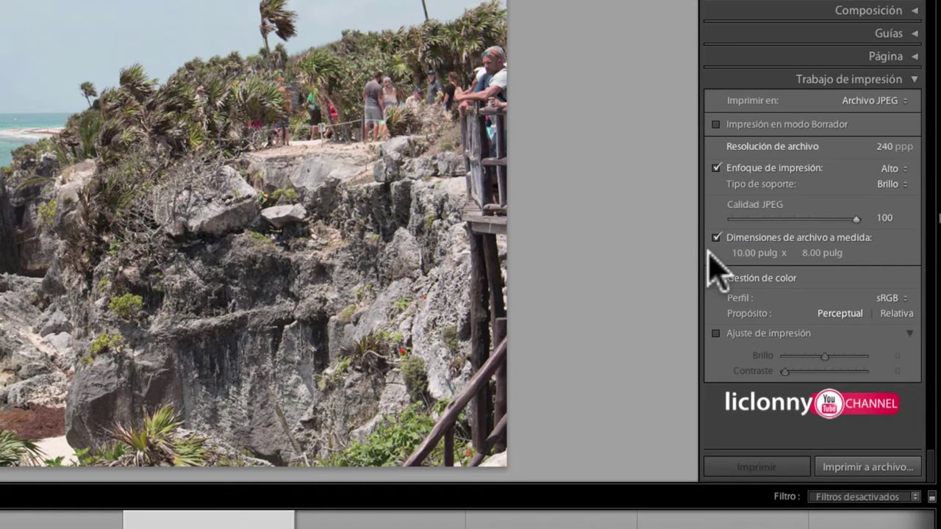
left_click(720, 238)
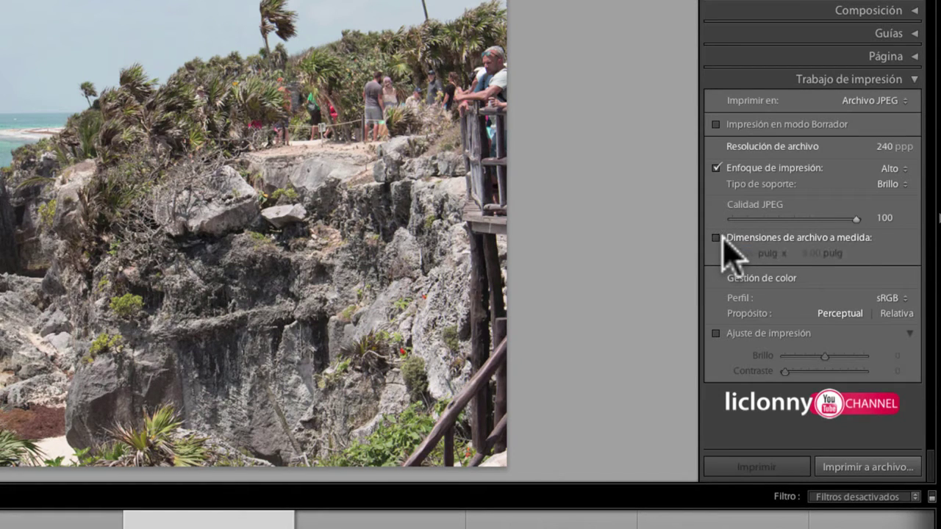
left_click(718, 238)
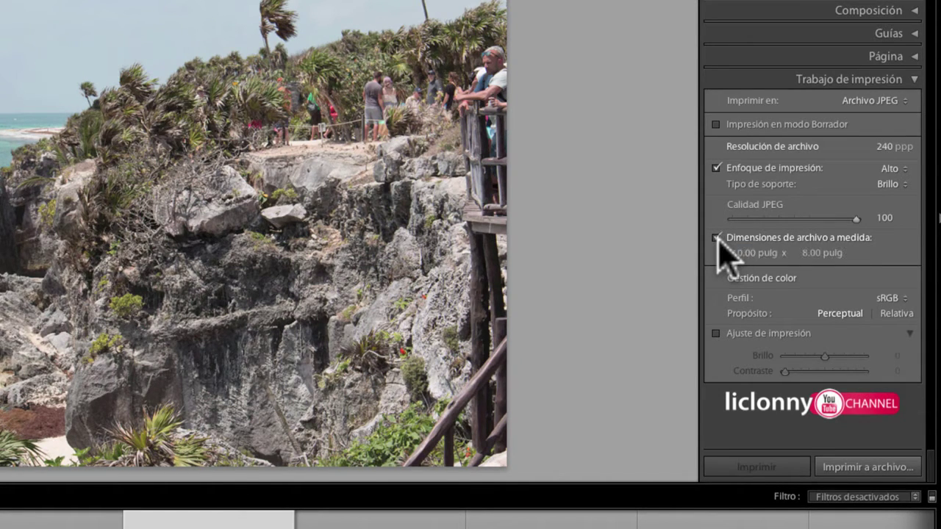
left_click(717, 239)
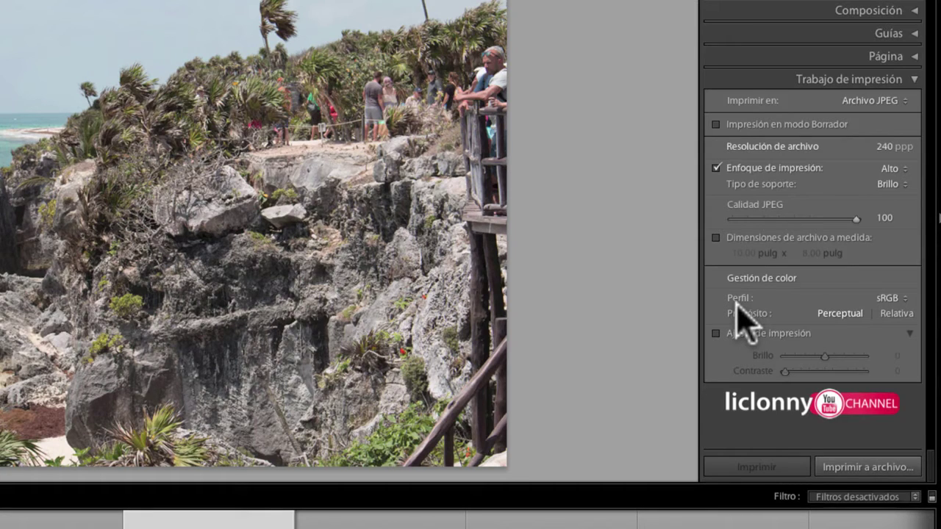
left_click(905, 297)
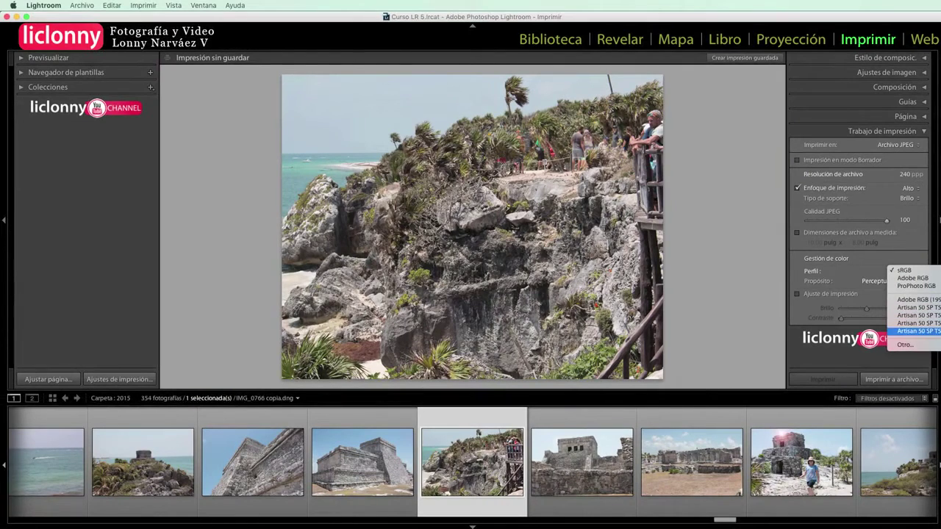
- Review the colour profile alternatives and keep sRGB as the profile
left_click(922, 250)
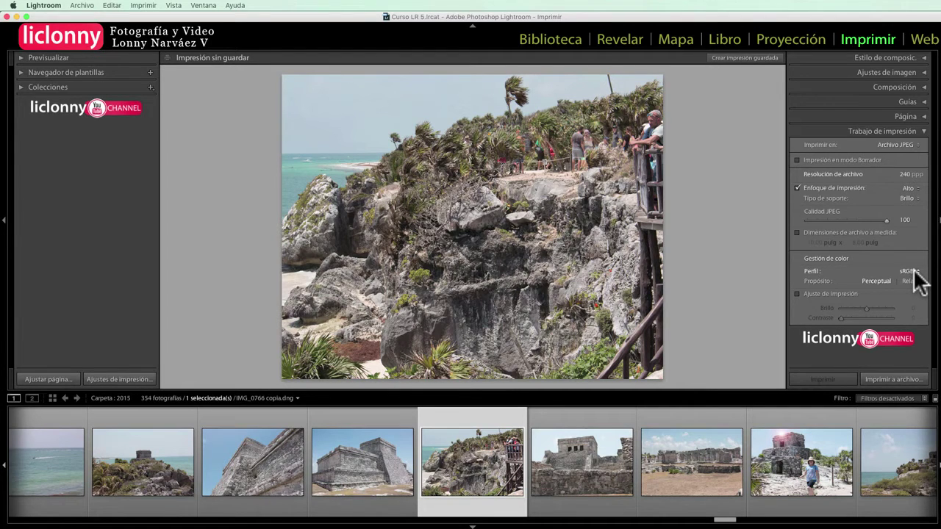
left_click(914, 271)
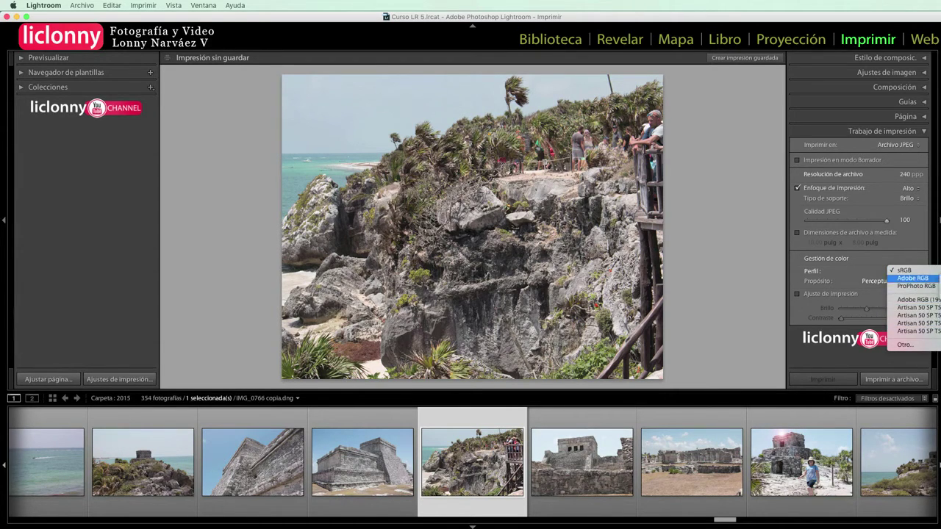
left_click(911, 270)
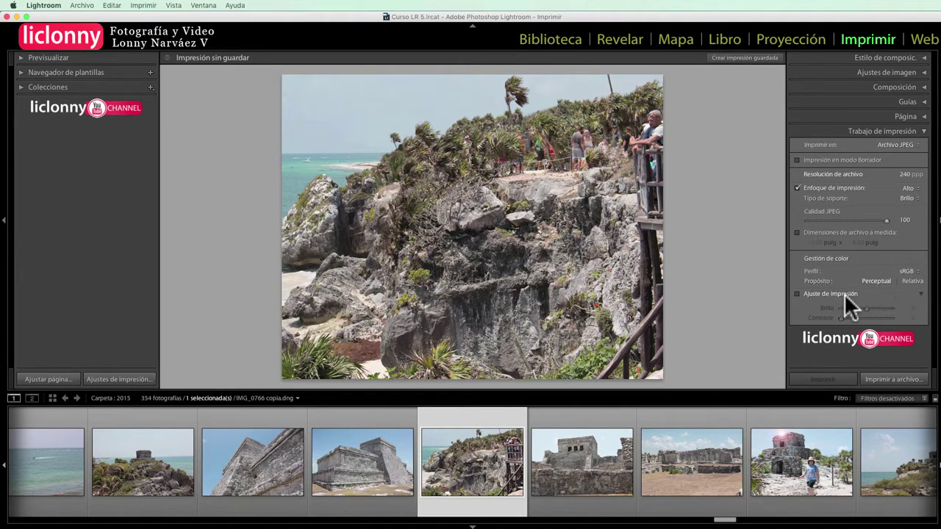
- Enable Print Adjustment with Brillo +25 and Contraste +35, then collapse the section
left_click(797, 293)
mouse_move(866, 308)
left_mouse_down()
mouse_move(849, 309)
mouse_move(877, 308)
mouse_move(874, 317)
mouse_move(857, 317)
mouse_move(873, 307)
left_mouse_up()
mouse_move(872, 308)
left_mouse_down()
mouse_move(858, 306)
mouse_move(872, 307)
left_mouse_up()
left_click(919, 294)
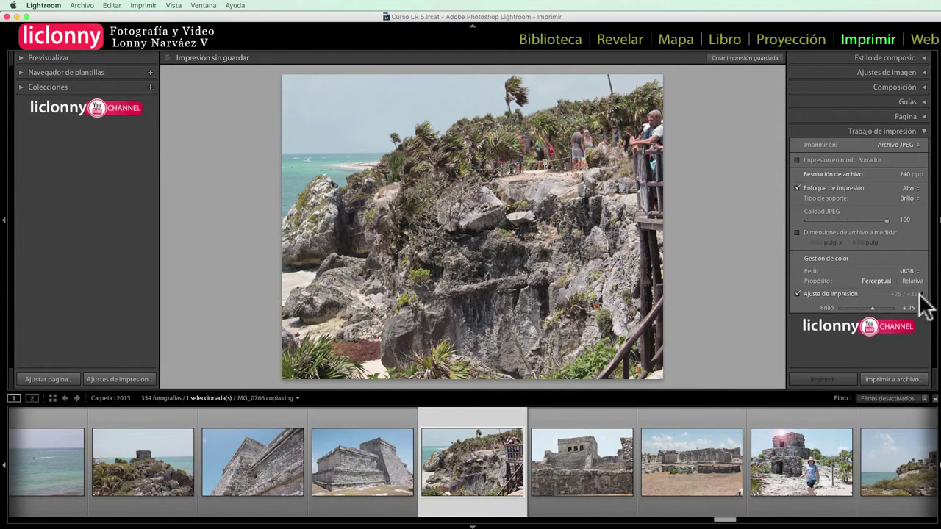
- Turn off Print Adjustment so the JPEG gets no brightness or contrast changes
left_click(797, 294)
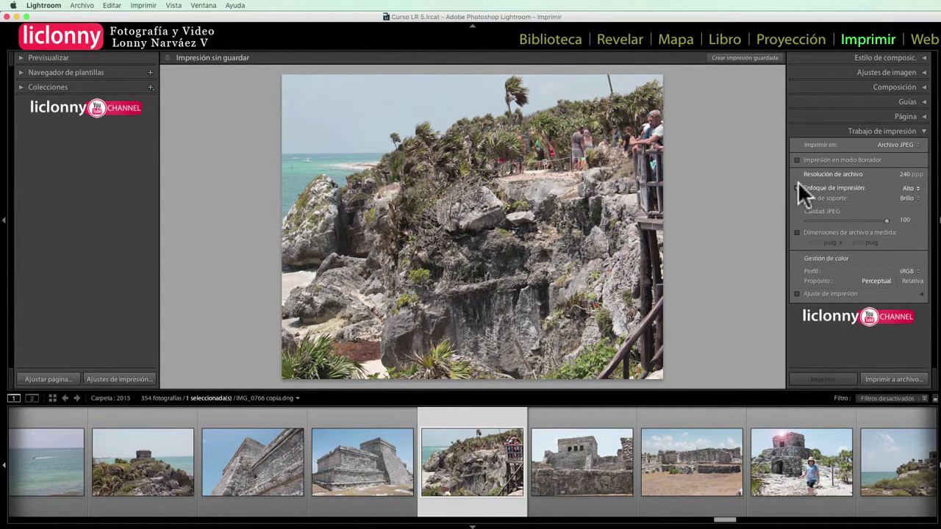
- Start saving the print to file on the Desktop (Escritorio) in a new folder
left_click(890, 377)
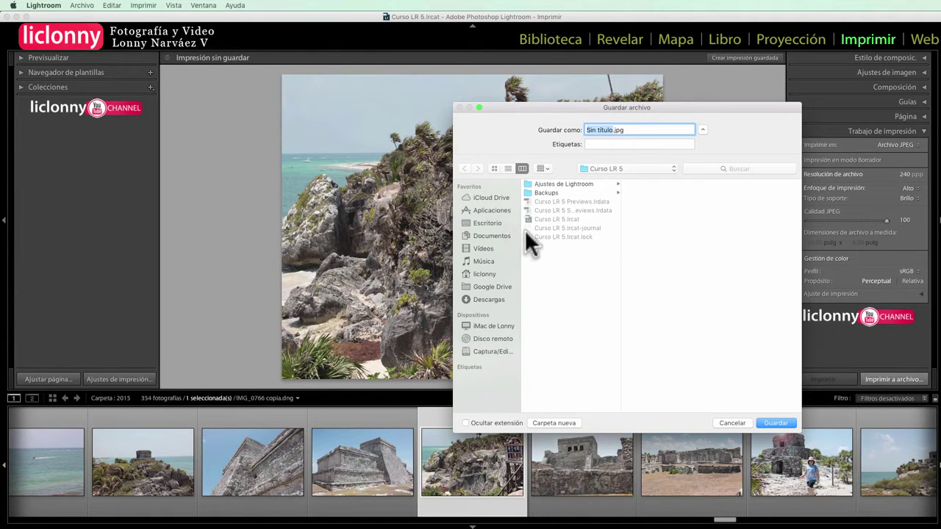
left_click(488, 223)
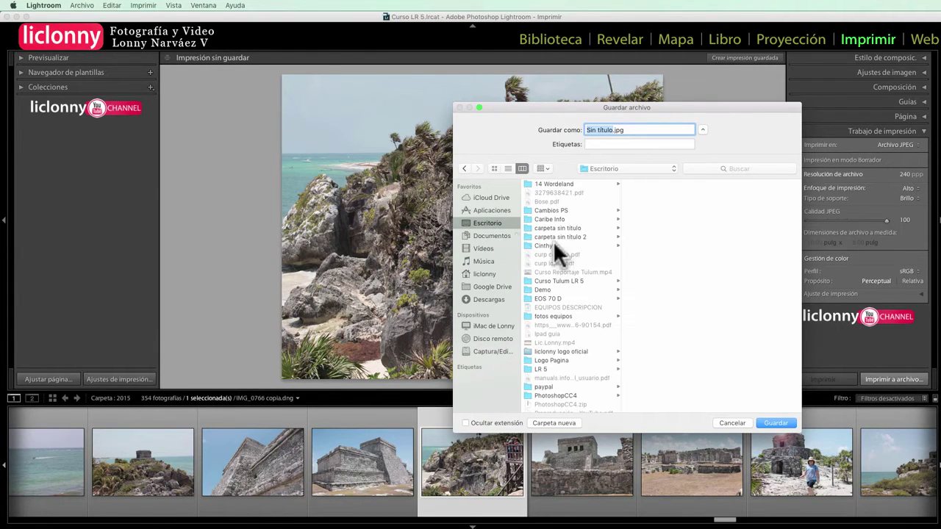
left_click(541, 423)
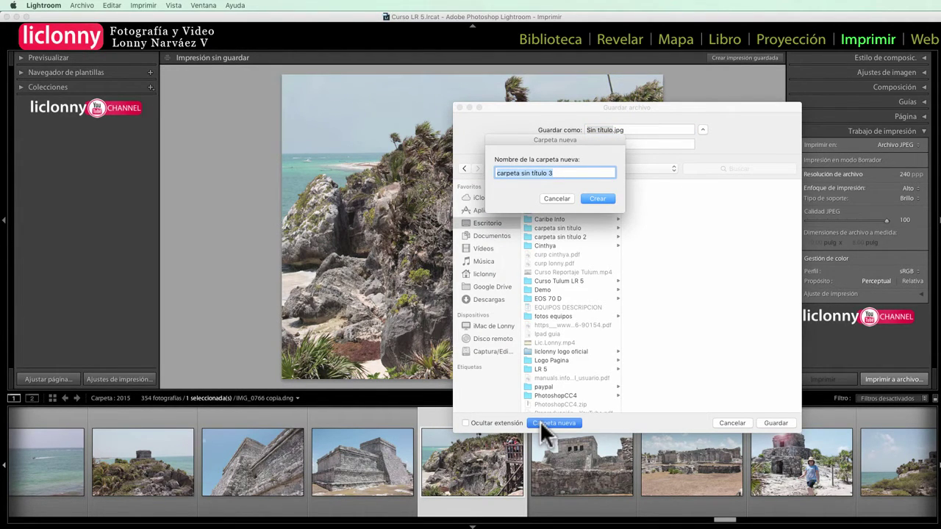
- Create the 'Para Impresion' folder and save the print there as 1viaje.jpg
type("Para >")
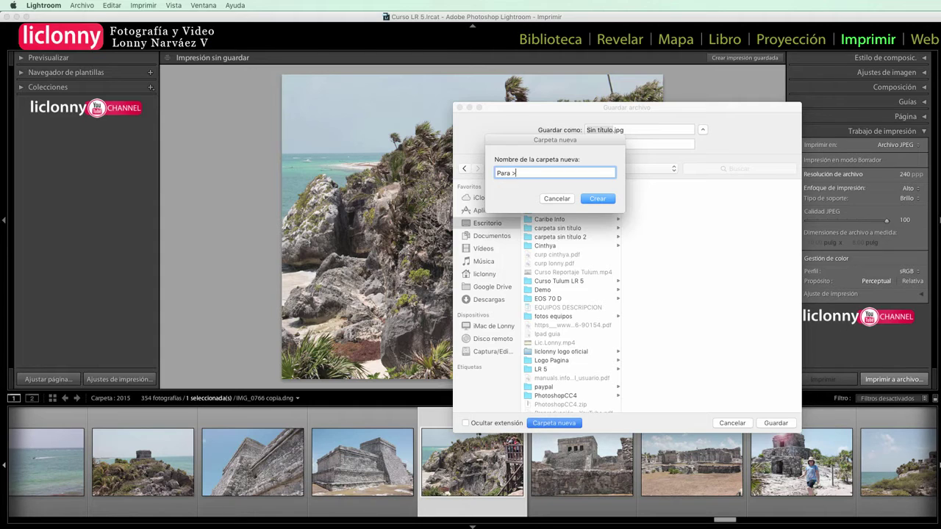
type("Impresio")
type("n")
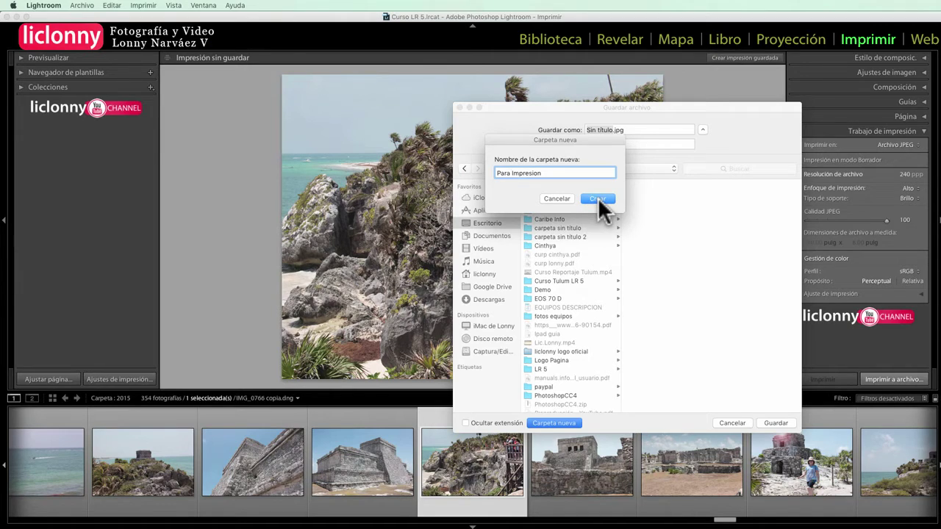
left_click(597, 198)
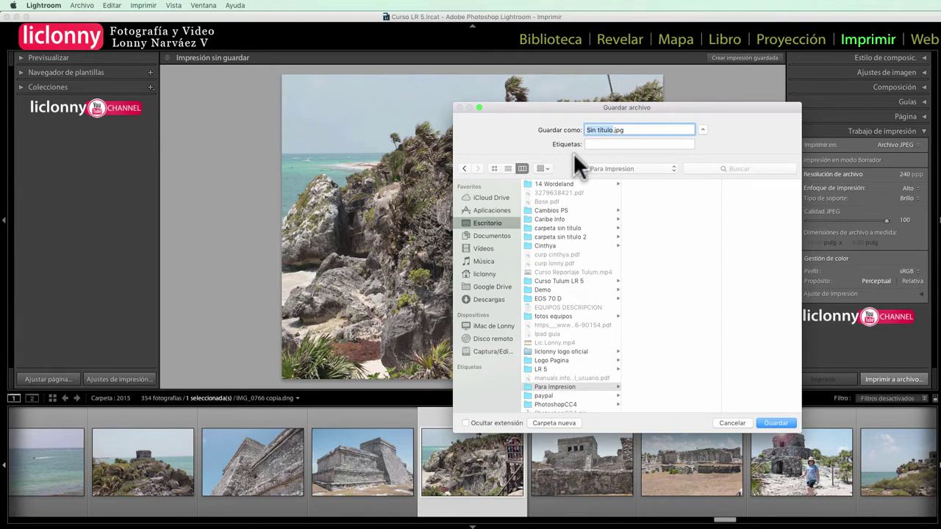
type("1")
type("vi")
type("aje")
left_click(769, 423)
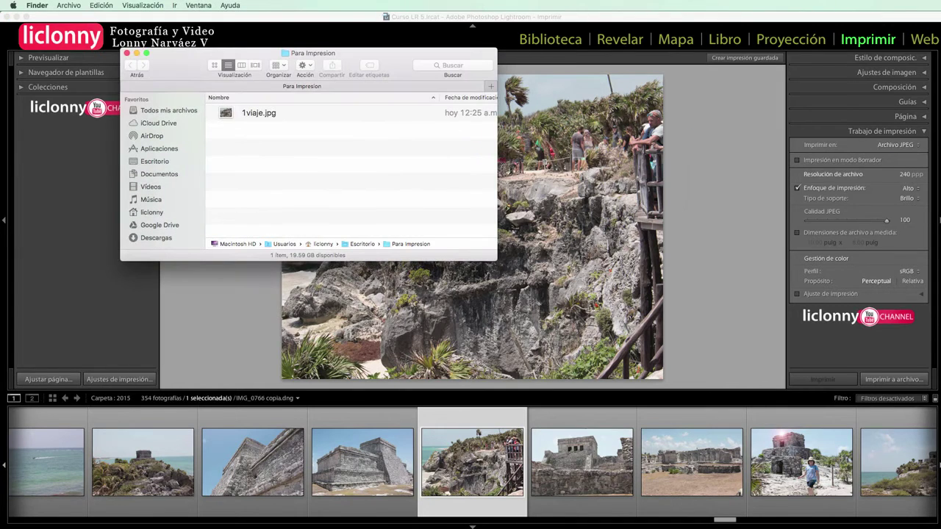
- Move the Para Impresion Finder window and select 1viaje.jpg
left_click_drag(166, 71, 219, 144)
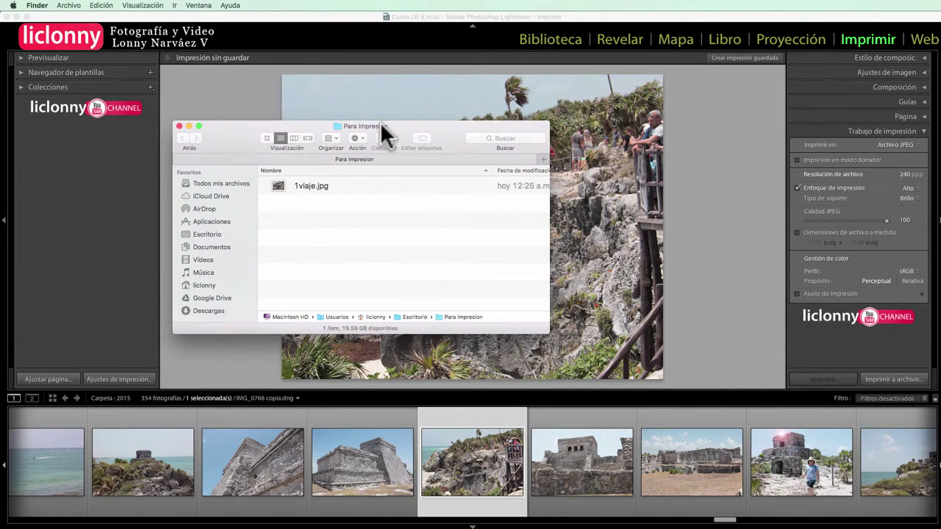
left_click(306, 186)
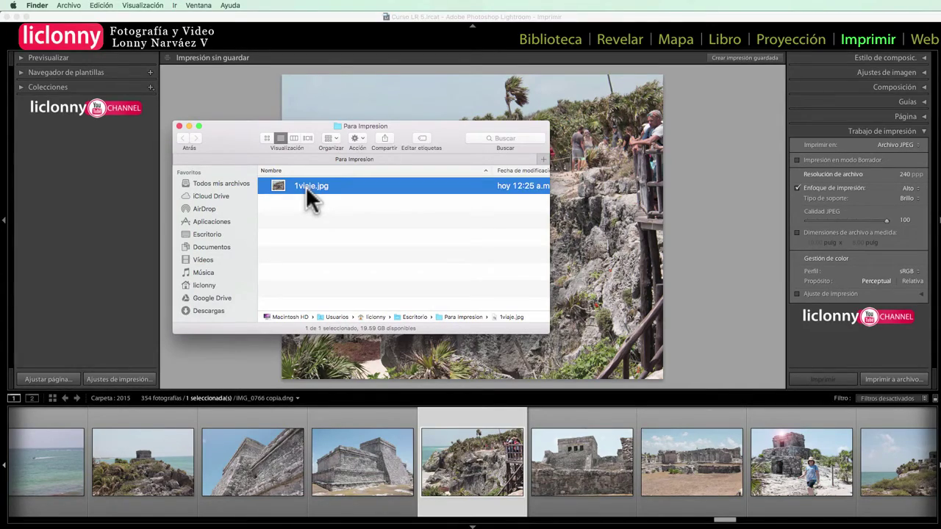
key("space")
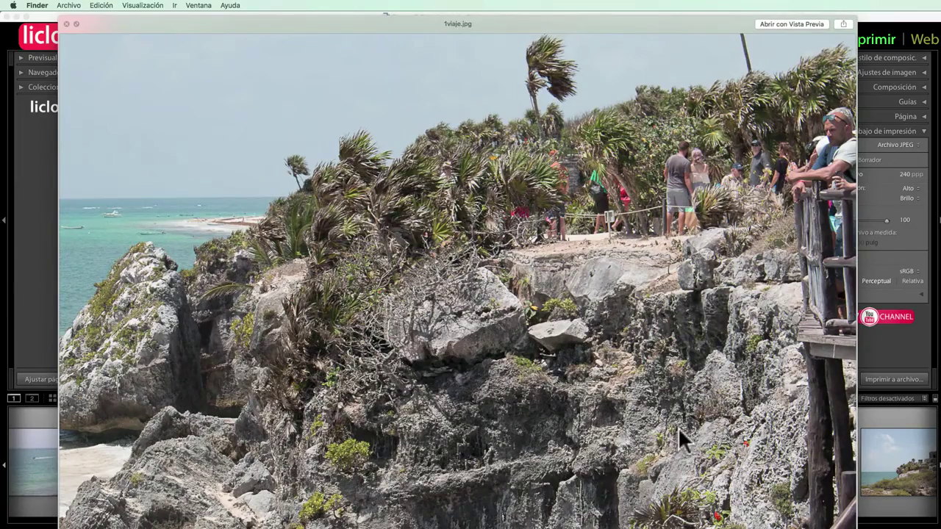
mouse_move(181, 30)
left_mouse_down()
mouse_move(118, 28)
mouse_move(127, 10)
left_mouse_up()
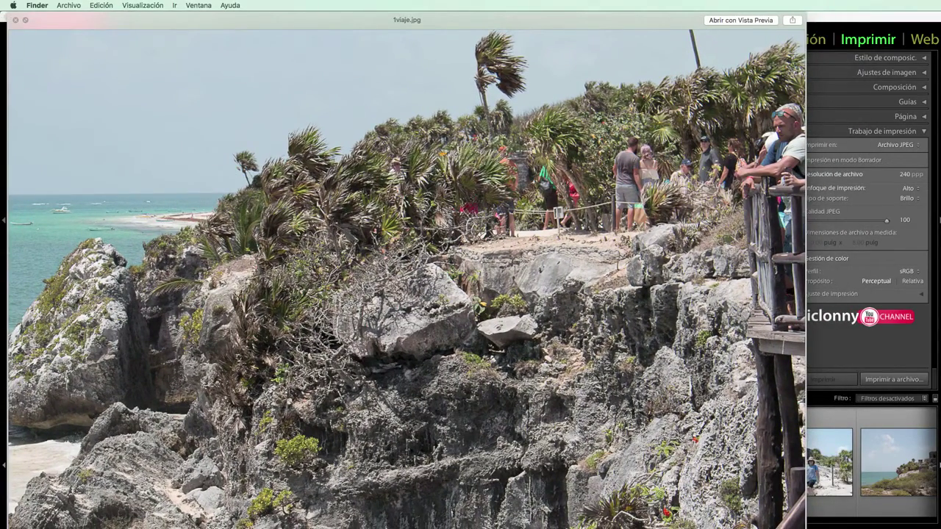
left_click_drag(806, 528, 717, 485)
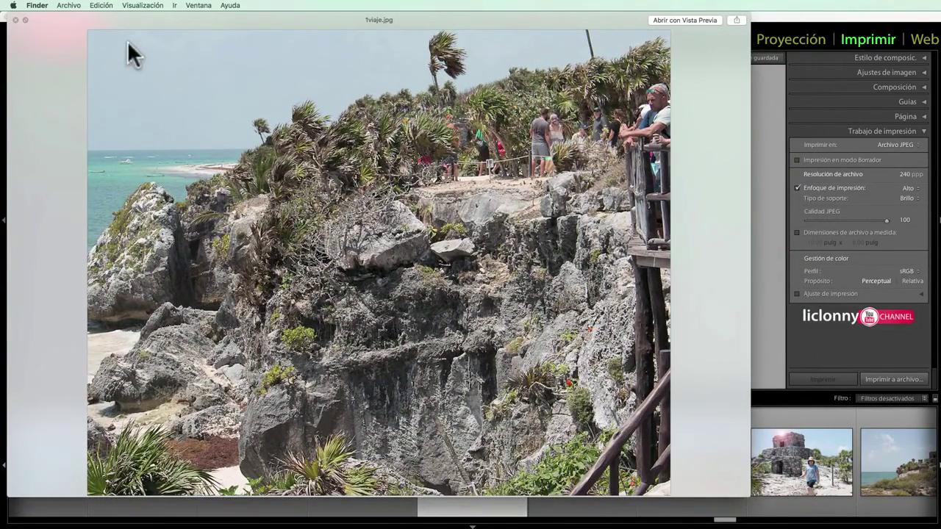
left_click_drag(109, 20, 158, 23)
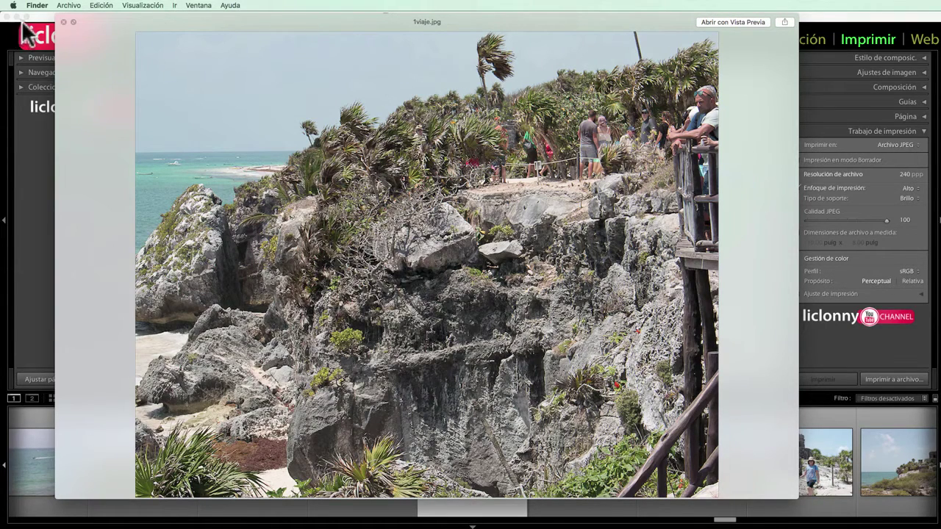
left_click(61, 20)
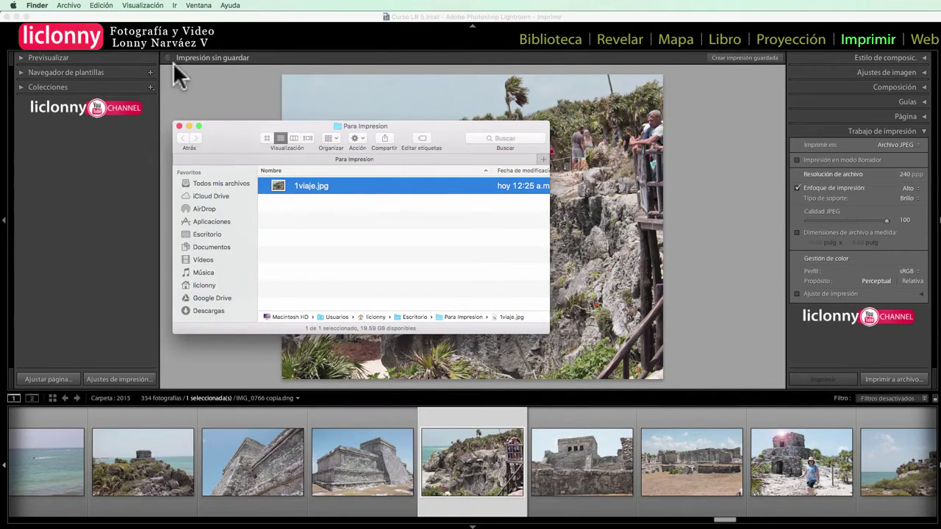
- Switch back to Lightroom's Print module showing the Tulum cliff photo, leaving Finder behind
left_click(249, 30)
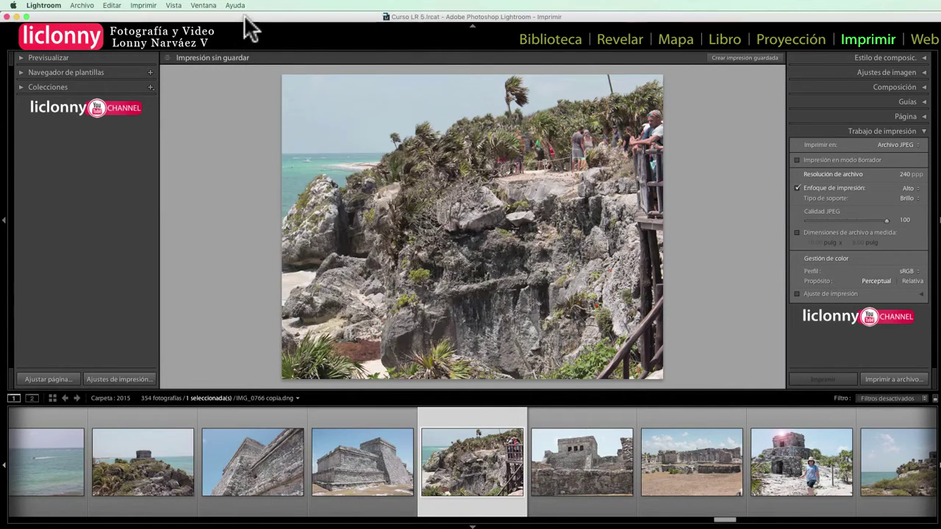